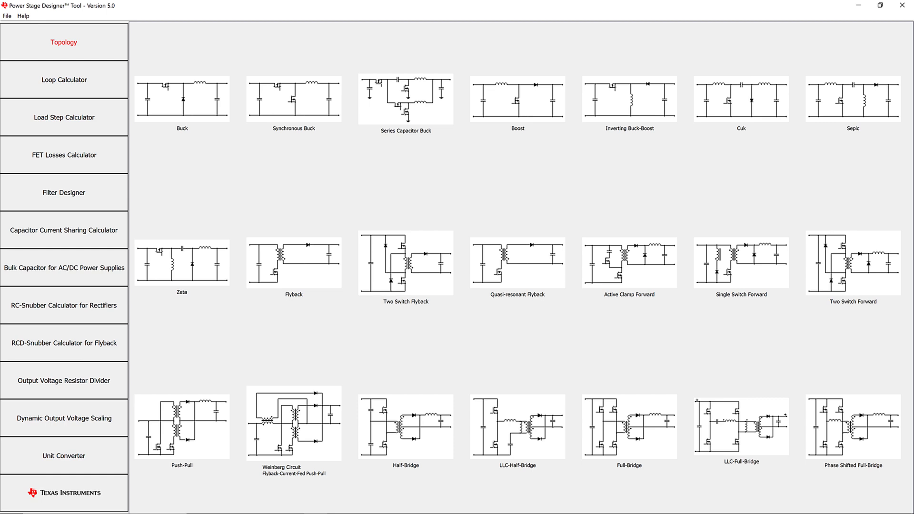
# - Open the Flyback design and set the input voltage range to 27–60 V
pyautogui.click(322, 261)
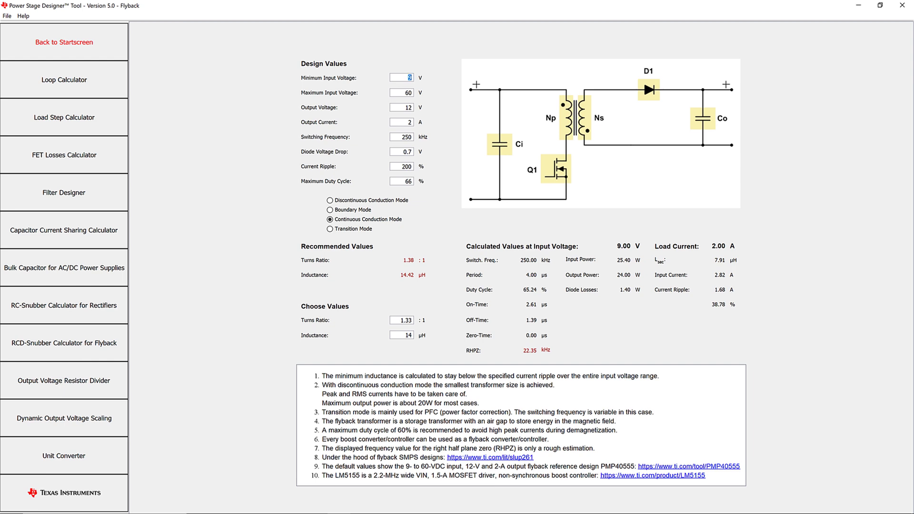
pyautogui.write('27')
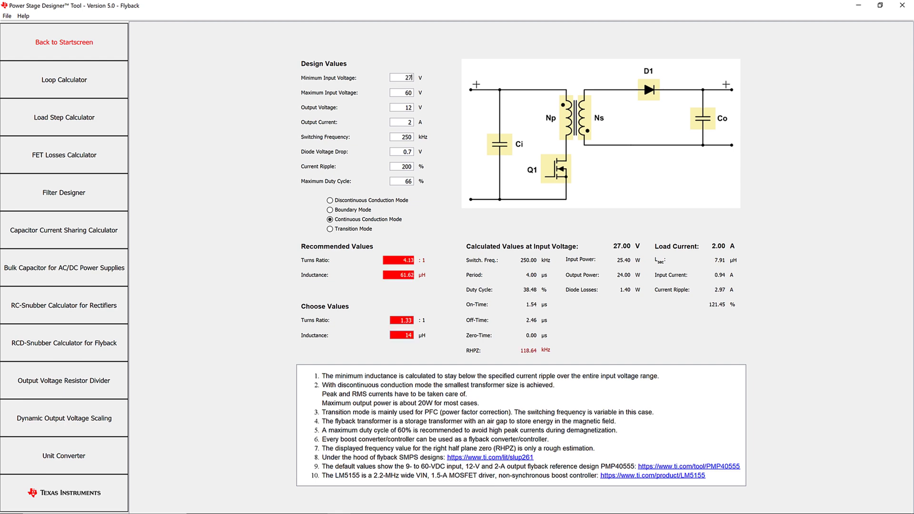
pyautogui.press('Tab')
pyautogui.write('60')
# - Set the output to 12 V at 1.1 A with a 350 kHz switching frequency
pyautogui.press('Tab')
pyautogui.write('12')
pyautogui.press('Tab')
pyautogui.write('1')
pyautogui.press('Return')
pyautogui.write('.1')
pyautogui.press('Tab')
pyautogui.write('3')
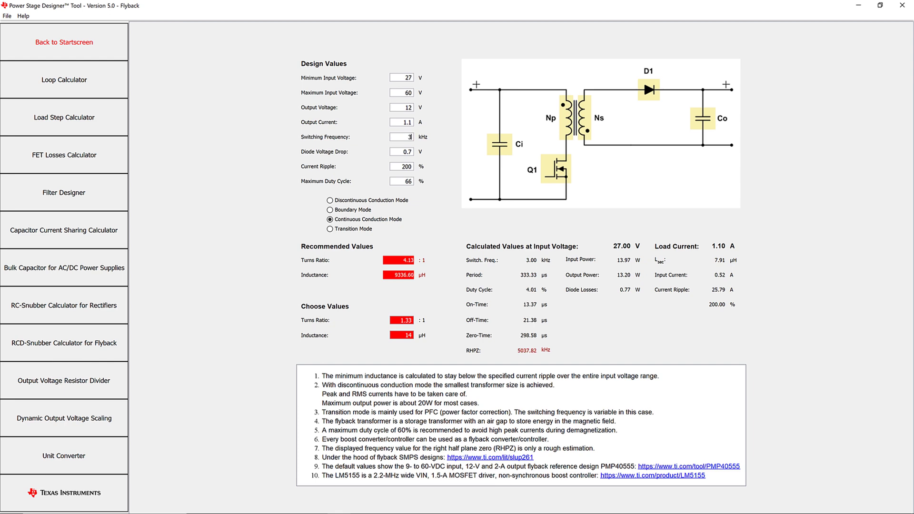
pyautogui.write('50')
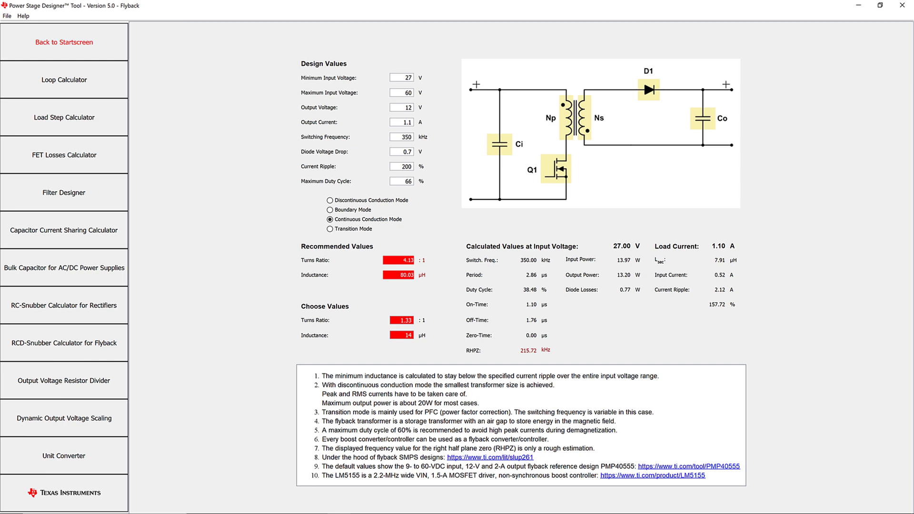
# - Set current ripple to 85 % and maximum duty cycle to 56 %
pyautogui.press('Tab')
pyautogui.press('Tab')
pyautogui.write('85')
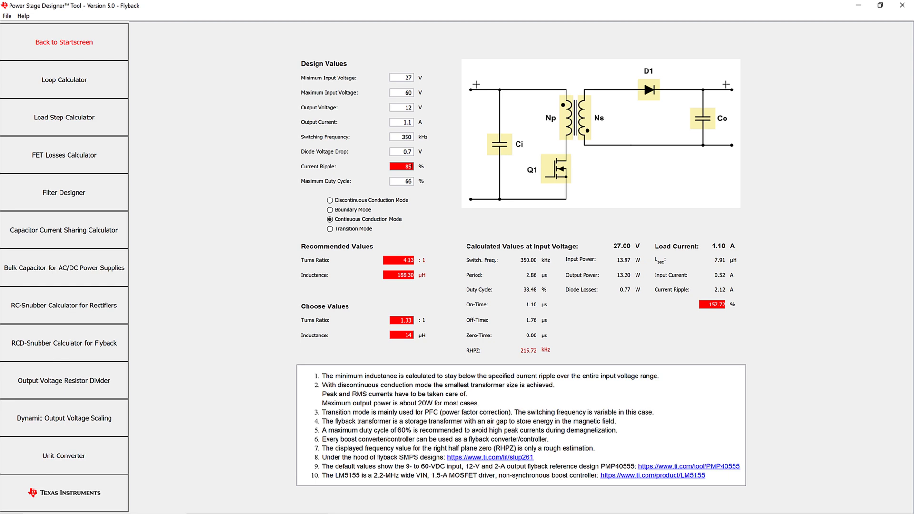
pyautogui.press('Tab')
pyautogui.write('56')
# - Choose a 2.5:1 turns ratio and 120 µH inductance, then show the FET Q1 waveforms
pyautogui.click(402, 320)
pyautogui.write('2.5')
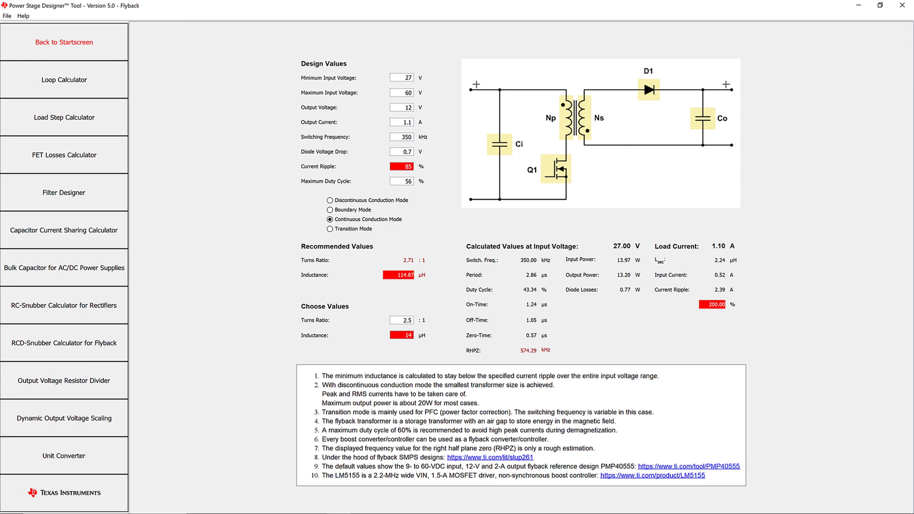
pyautogui.press('Tab')
pyautogui.write('120')
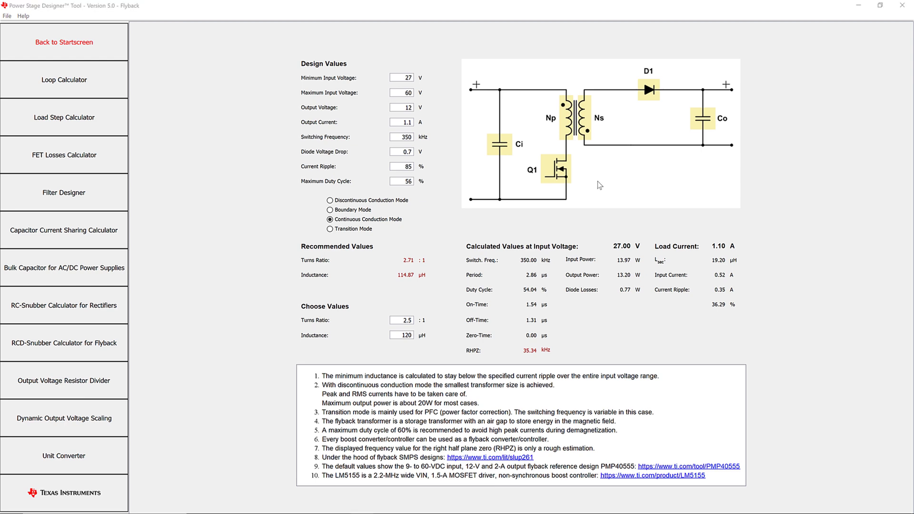
pyautogui.click(556, 174)
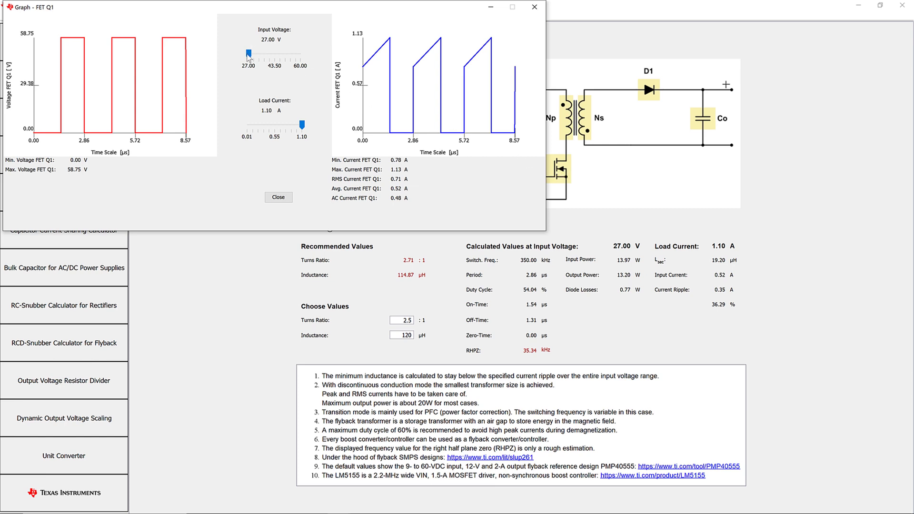
# - Sweep the Input Voltage slider to watch the FET Q1 voltage and current waveforms change
pyautogui.moveTo(250, 57); pyautogui.dragTo(243, 77)
# - Close the FET Q1 graph window and open the File menu
pyautogui.click(278, 197)
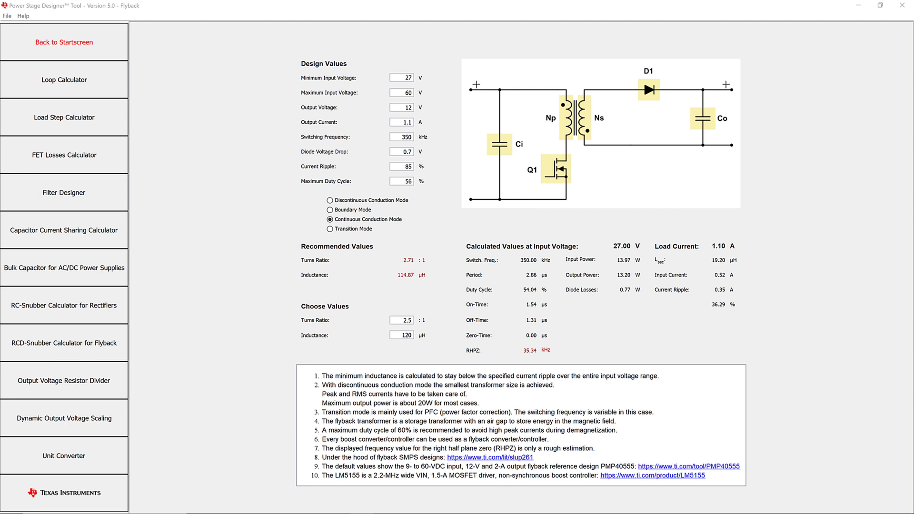
pyautogui.click(10, 16)
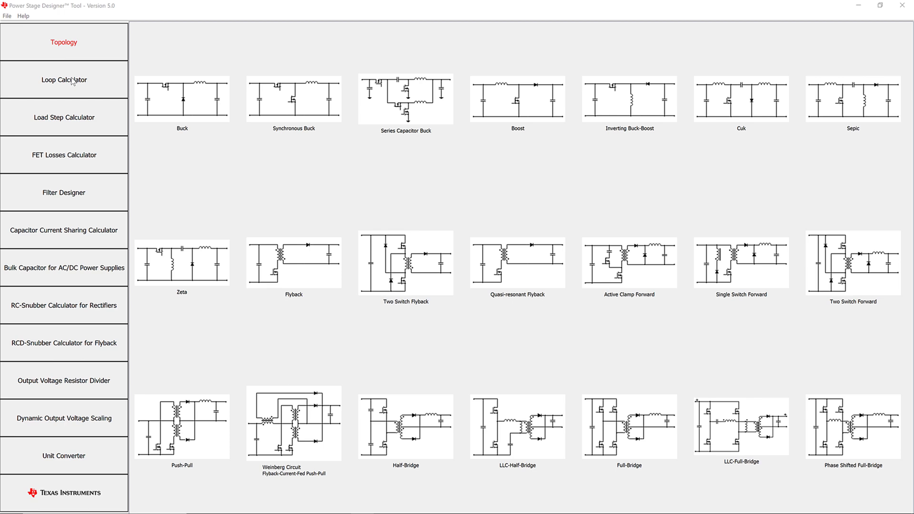
# - View the Loop Calculator page, then the Load Step Calculator
pyautogui.click(73, 82)
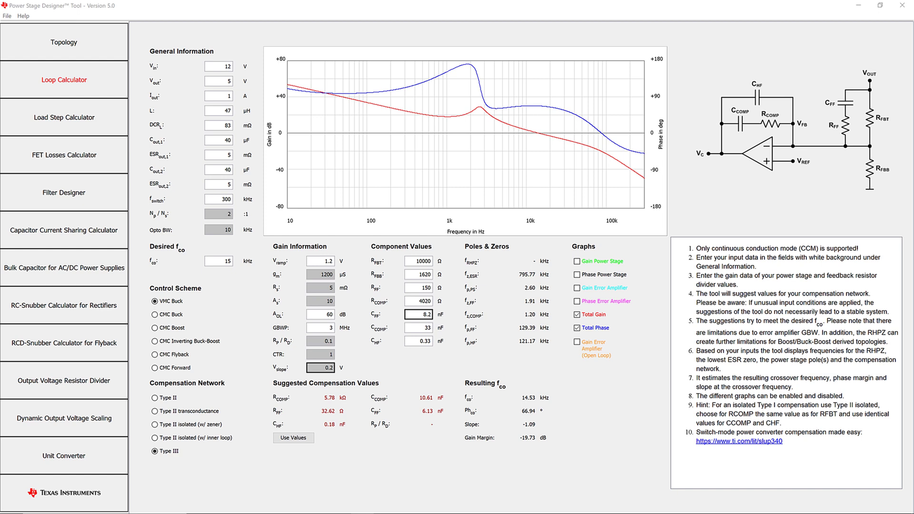
pyautogui.click(79, 122)
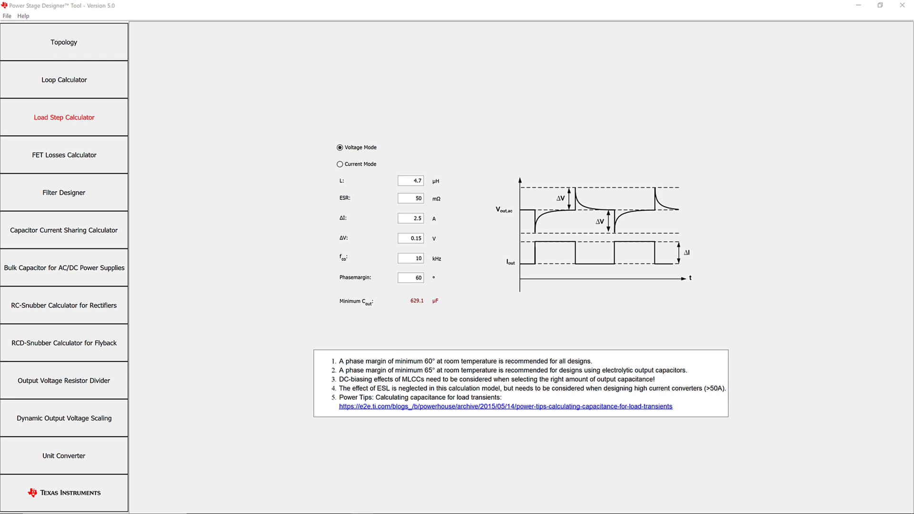
# - View the FET Losses Calculator page, then the Filter Designer
pyautogui.click(60, 119)
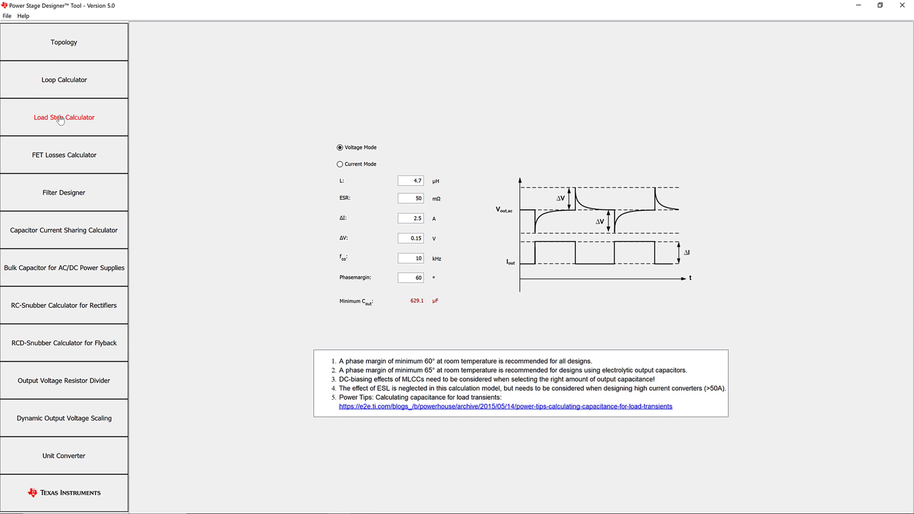
pyautogui.click(62, 163)
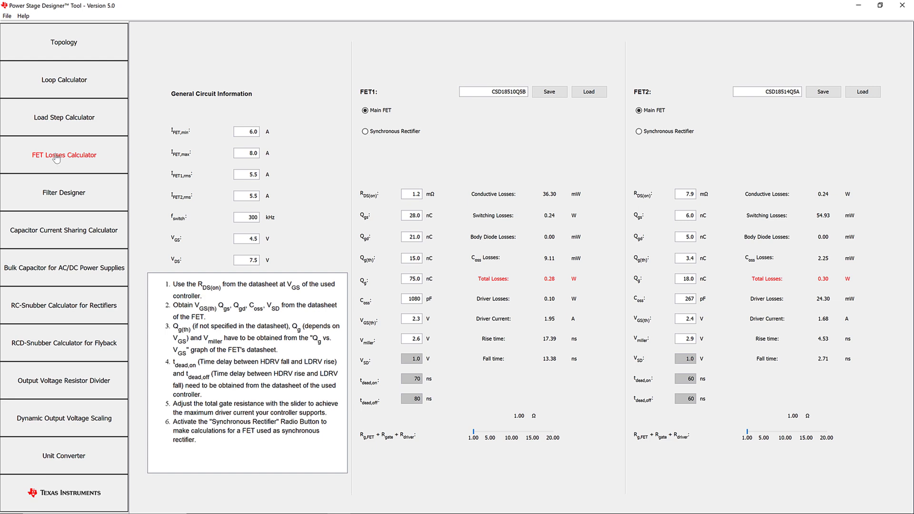
pyautogui.click(57, 193)
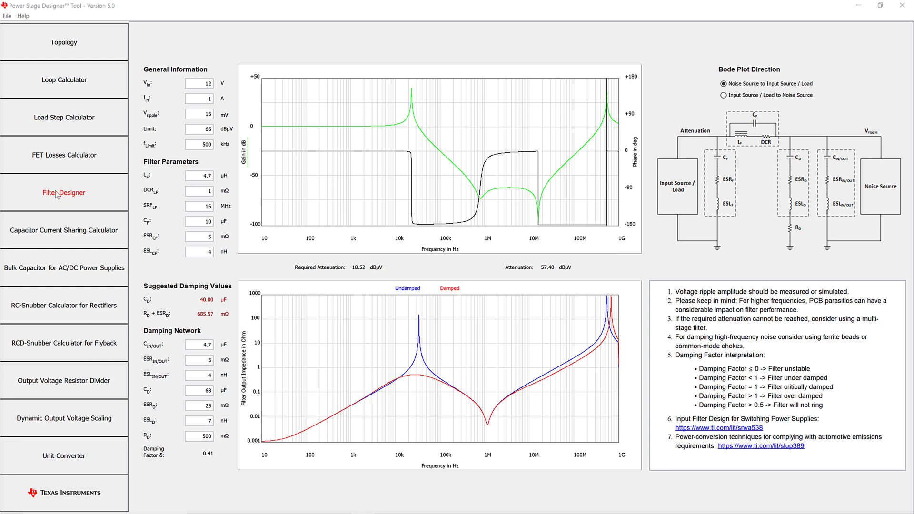
# - Show the Capacitor Current Sharing Calculator splitting 2.5 A RMS across three capacitors
pyautogui.click(52, 236)
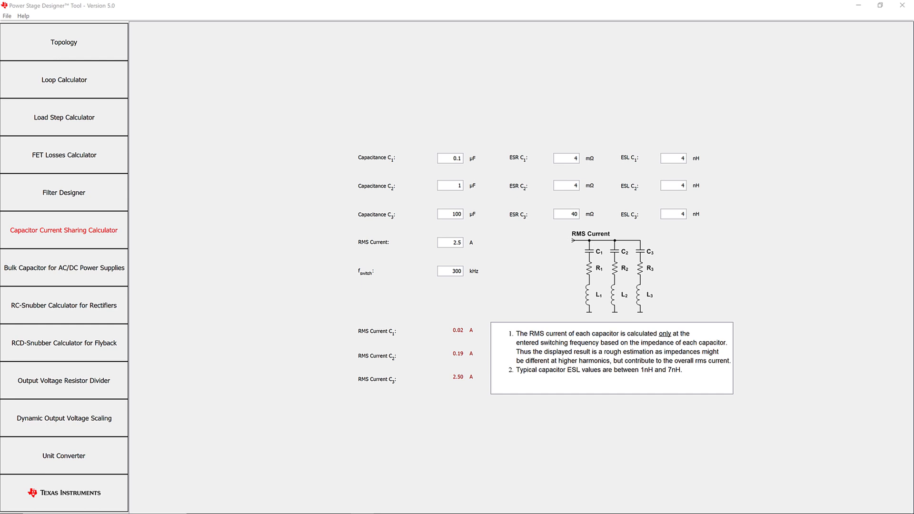
# - View the Bulk Capacitor page, then the RC-Snubber Calculator for Rectifiers
pyautogui.click(58, 270)
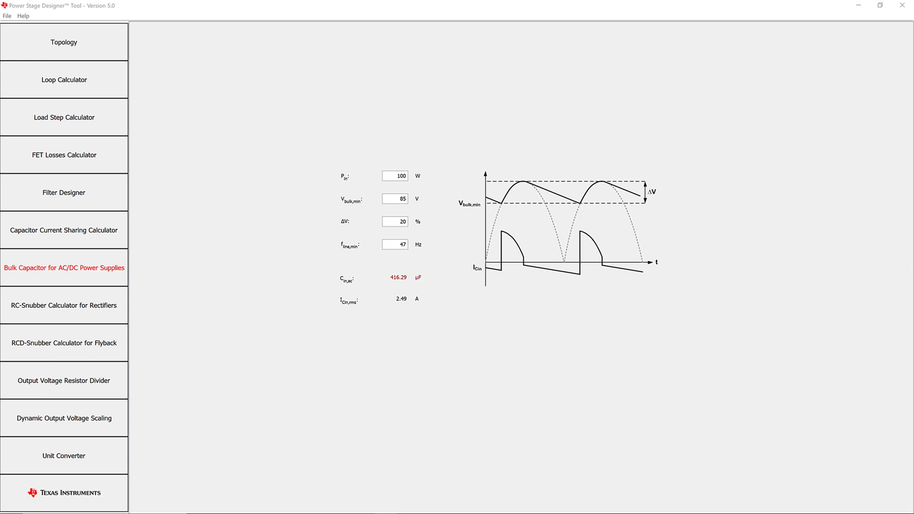
pyautogui.click(61, 270)
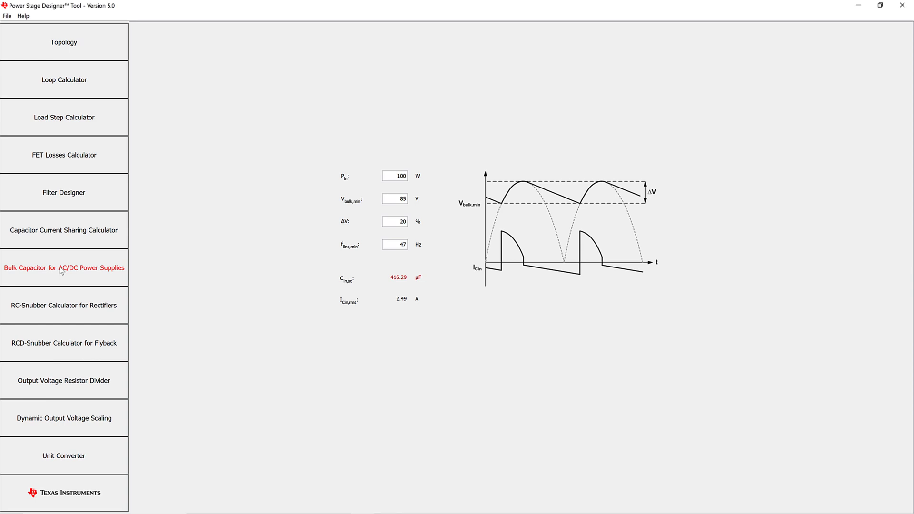
pyautogui.click(59, 307)
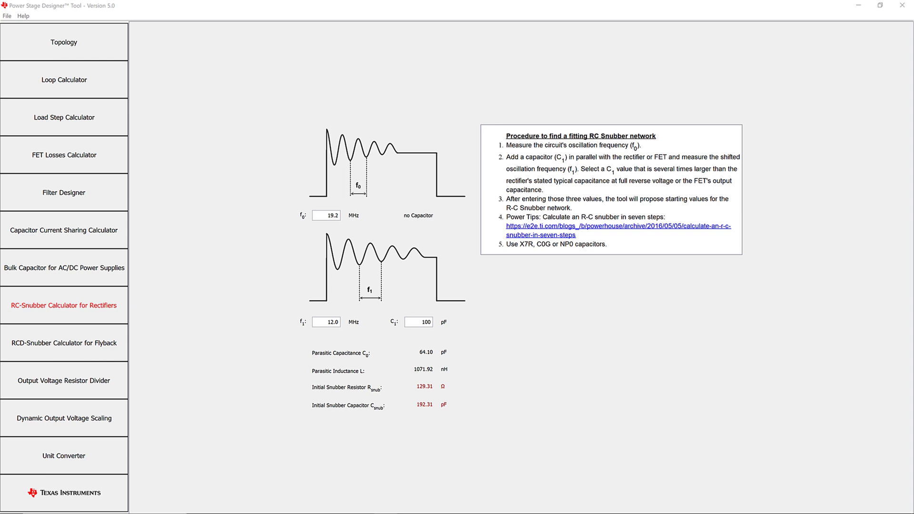
pyautogui.click(56, 307)
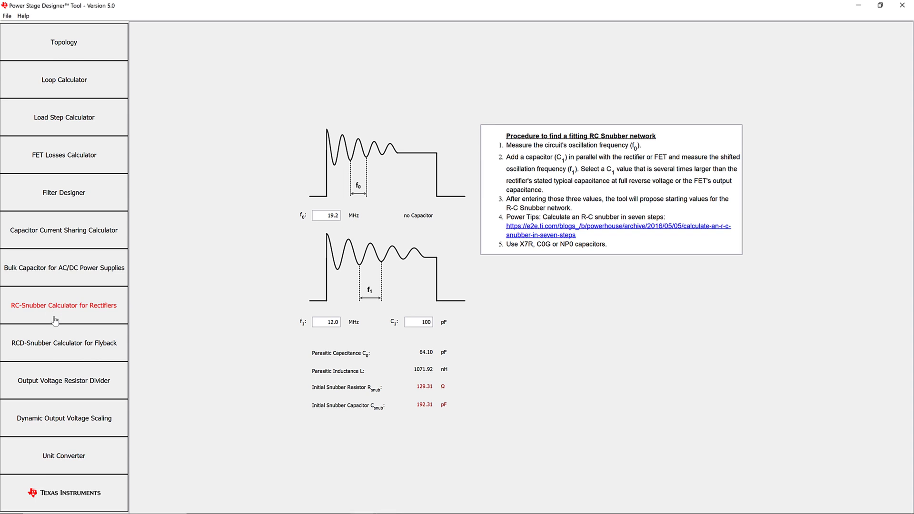
# - View the RCD-Snubber Calculator for Flyback, then the Output Voltage Resistor Divider
pyautogui.click(53, 345)
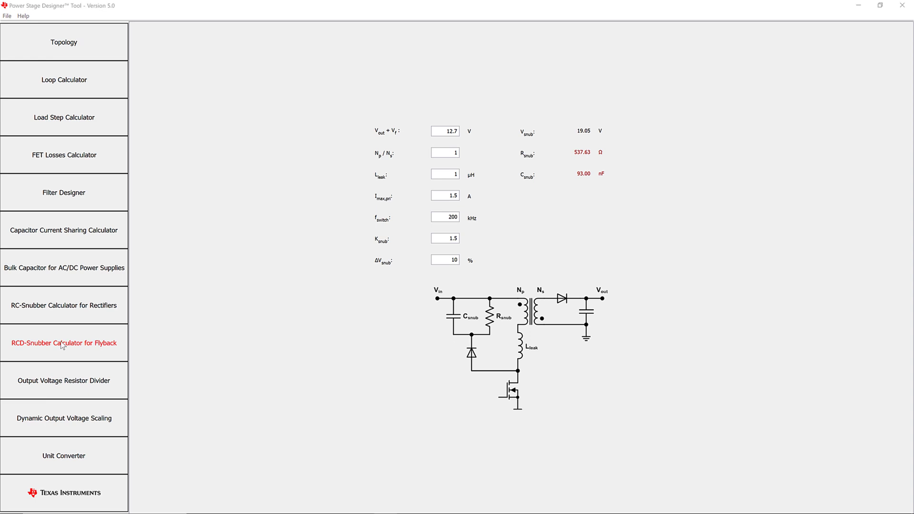
pyautogui.click(59, 385)
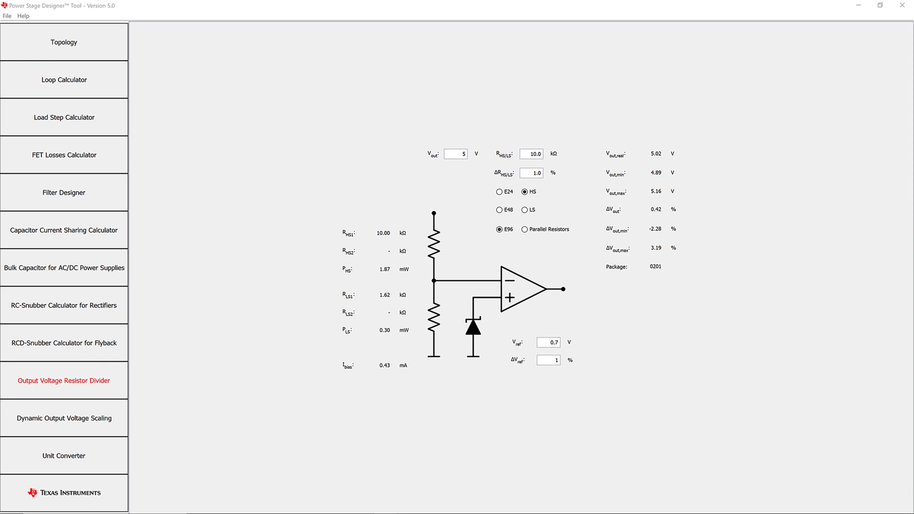
# - View the Dynamic Output Voltage Scaling page, then the Unit Converter
pyautogui.click(61, 384)
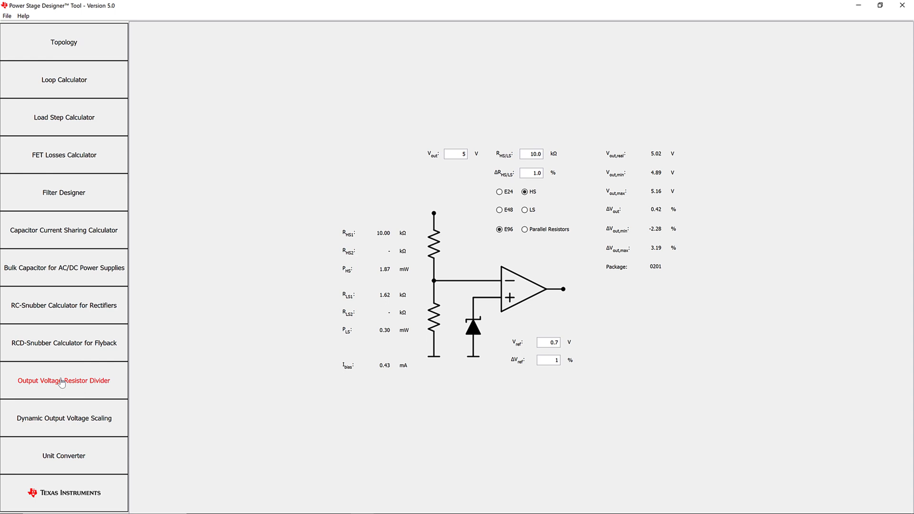
pyautogui.click(58, 426)
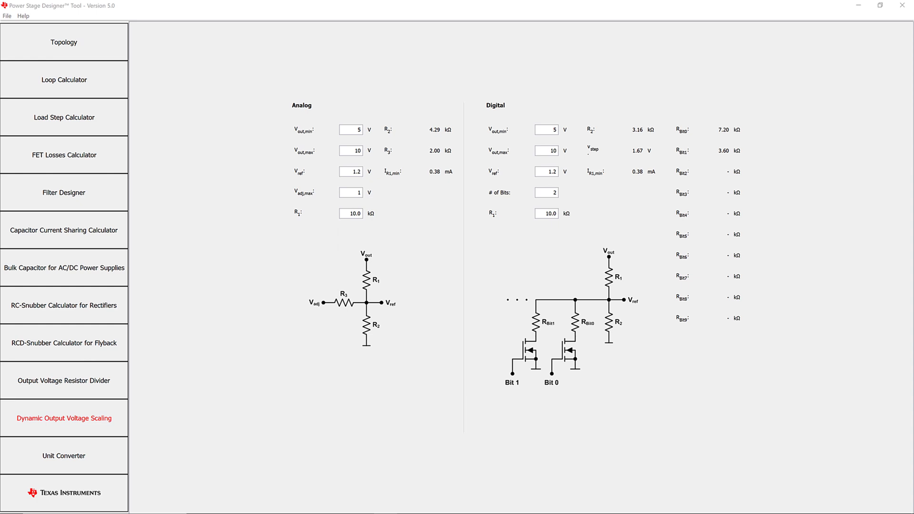
pyautogui.click(68, 458)
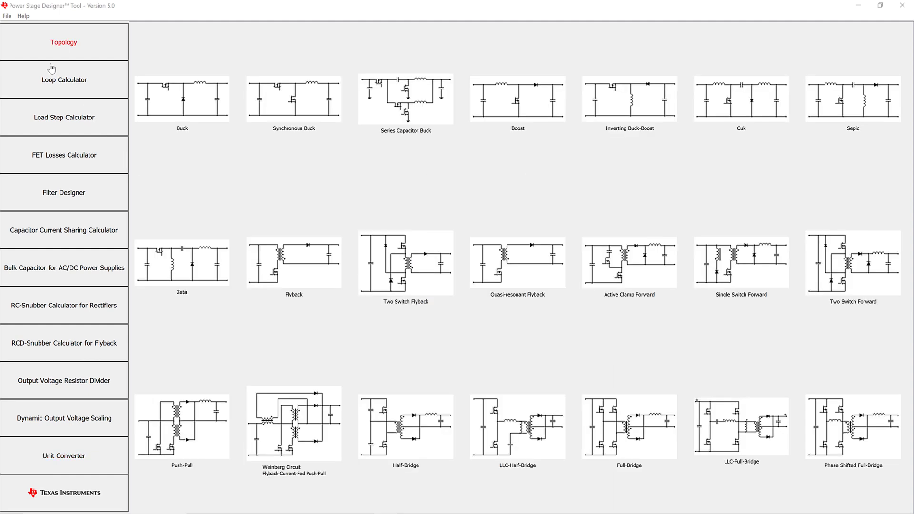
# - Launch the Power Topologies Handbook from the Help menu
pyautogui.click(23, 16)
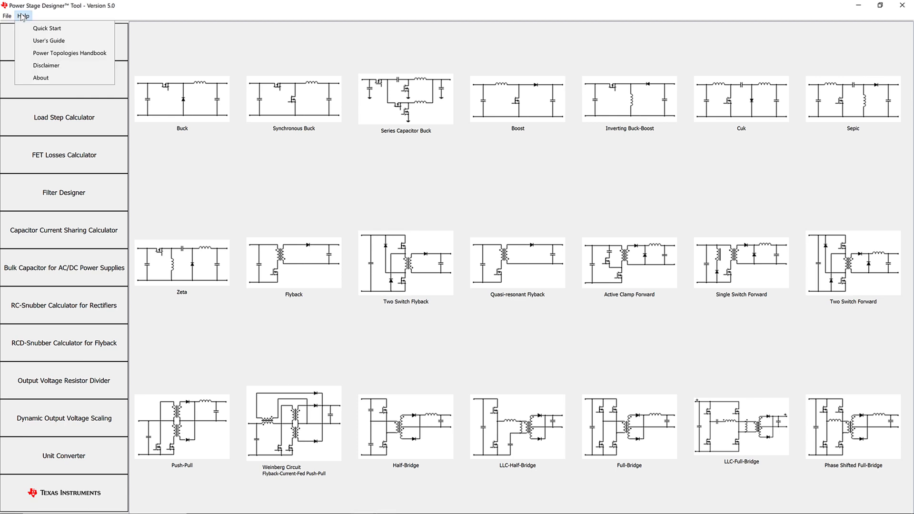
pyautogui.click(39, 55)
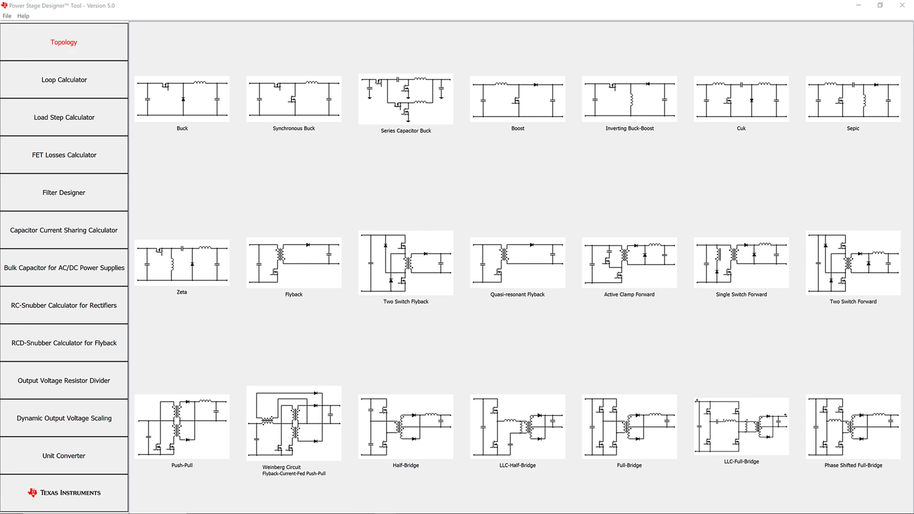